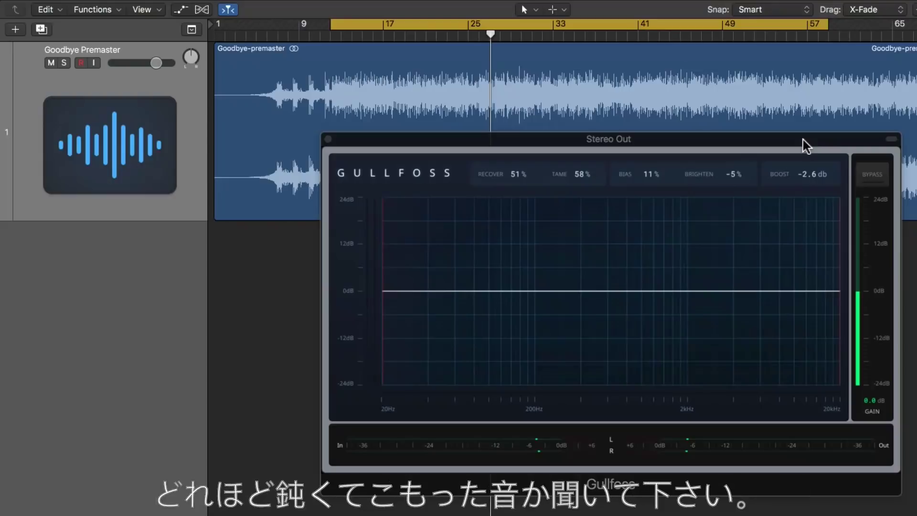
Step: Toggle the Gullfoss bypass to compare the premaster with and without processing, leaving the plug-in active
{"action": "left_click", "coordinate": [870, 175]}
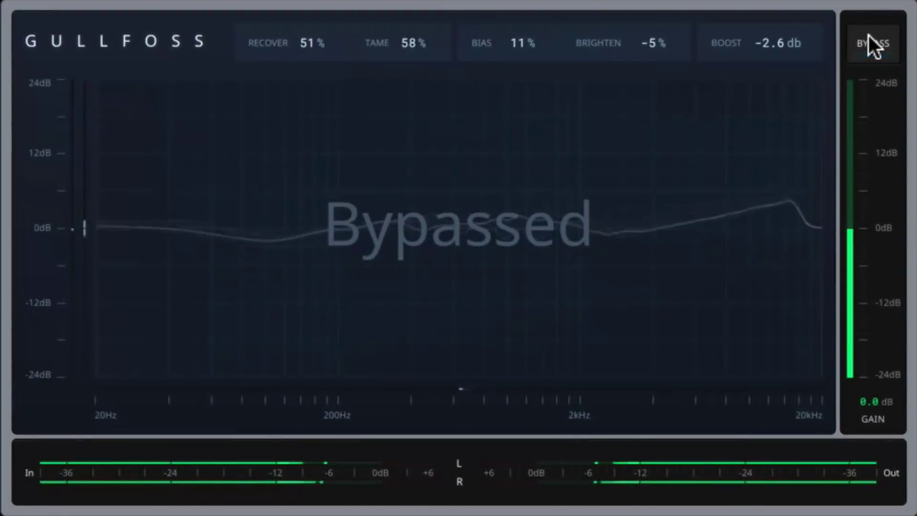
{"action": "left_click", "coordinate": [869, 38]}
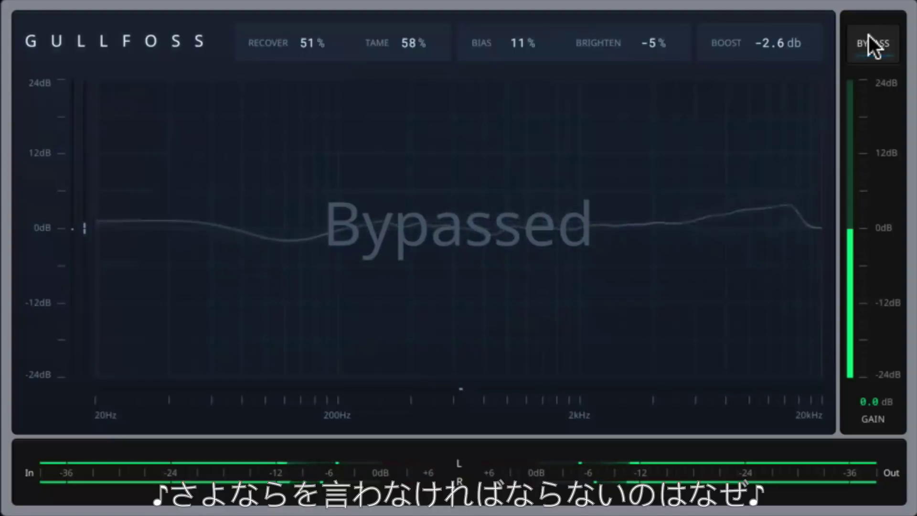
{"action": "left_click", "coordinate": [869, 38]}
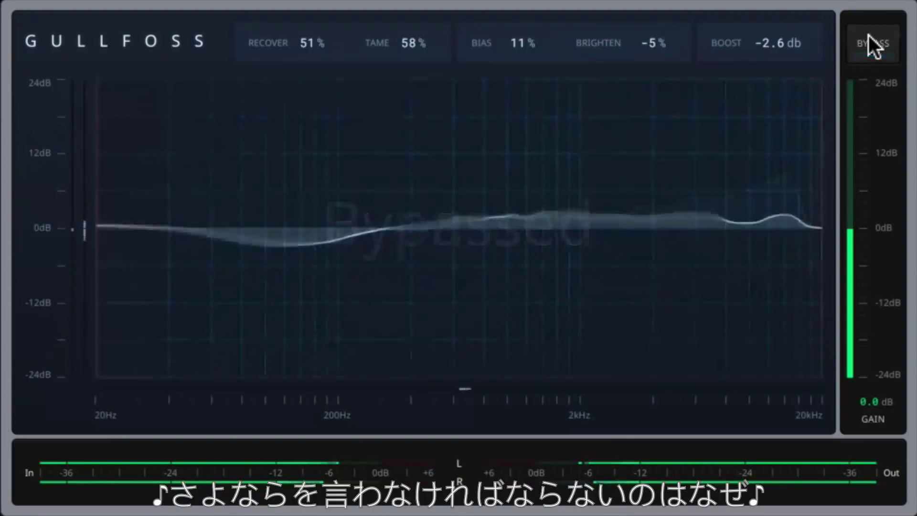
Step: Set Brighten to 0%, Boost to -1.7 dB, Tame to 45% and Recover to 64%
{"action": "left_click_drag", "start_coordinate": [651, 41], "coordinate": [651, 34]}
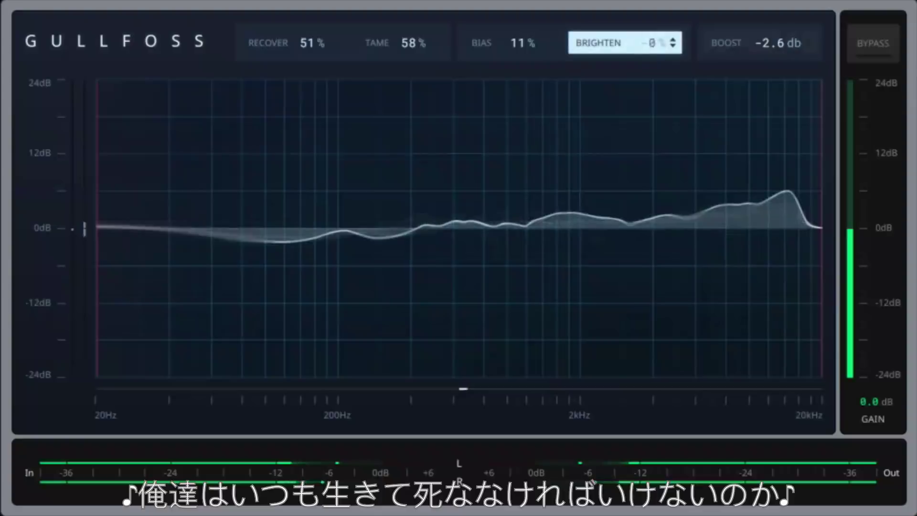
{"action": "left_click_drag", "start_coordinate": [778, 45], "coordinate": [778, 37]}
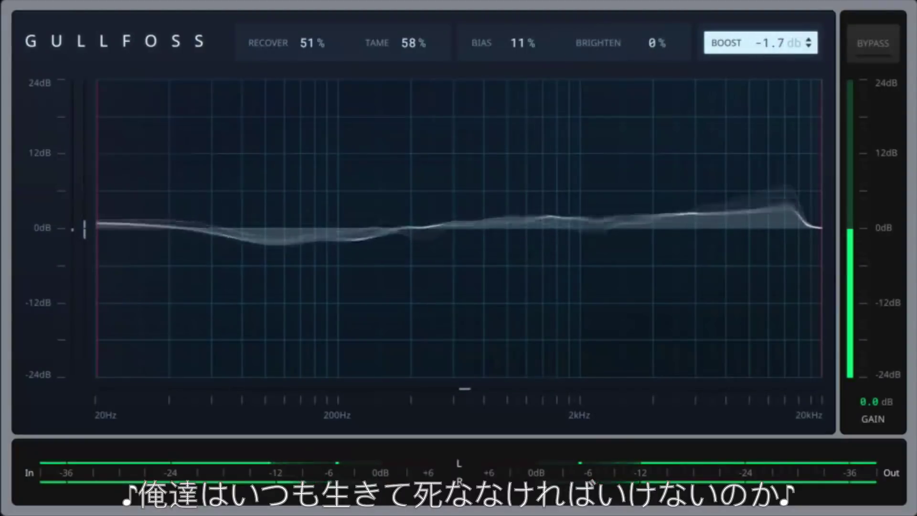
{"action": "left_click_drag", "start_coordinate": [430, 43], "coordinate": [430, 50]}
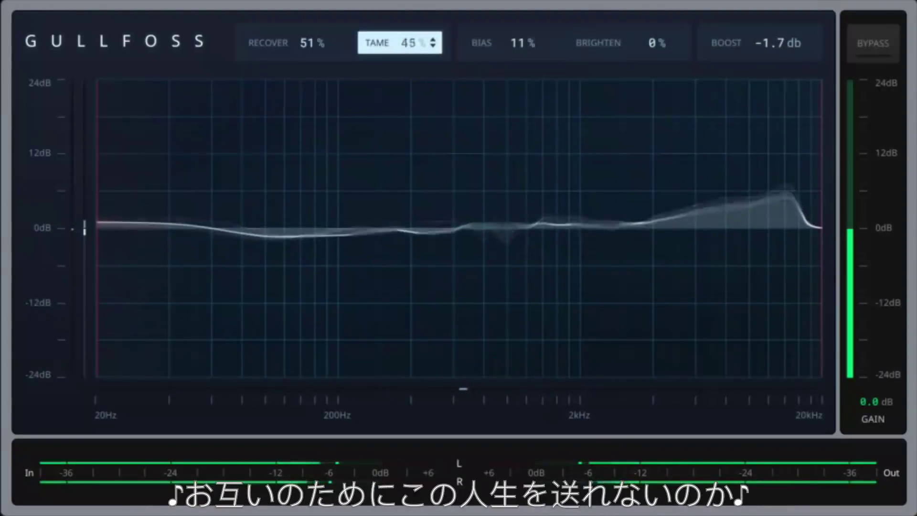
{"action": "left_click_drag", "start_coordinate": [307, 41], "coordinate": [307, 34]}
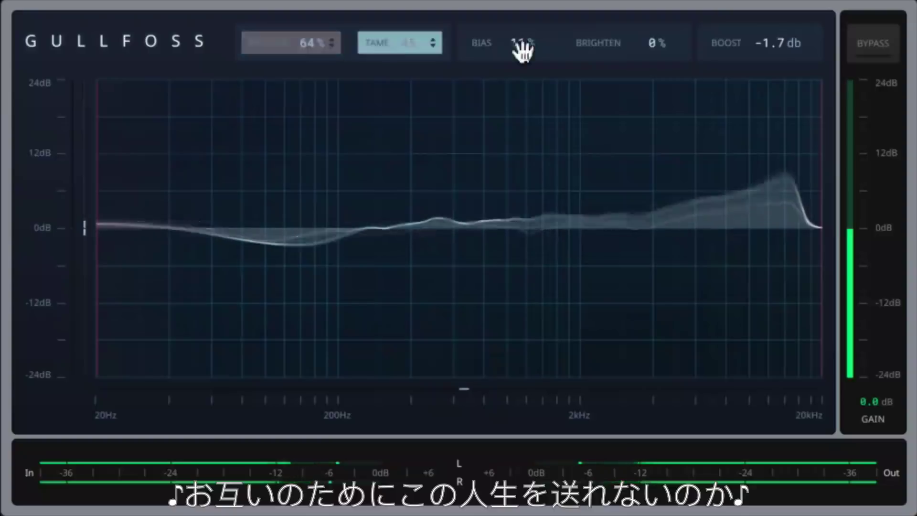
Step: Bypass and re-enable Gullfoss to compare the adjusted settings with the unprocessed sound
{"action": "left_click", "coordinate": [865, 44]}
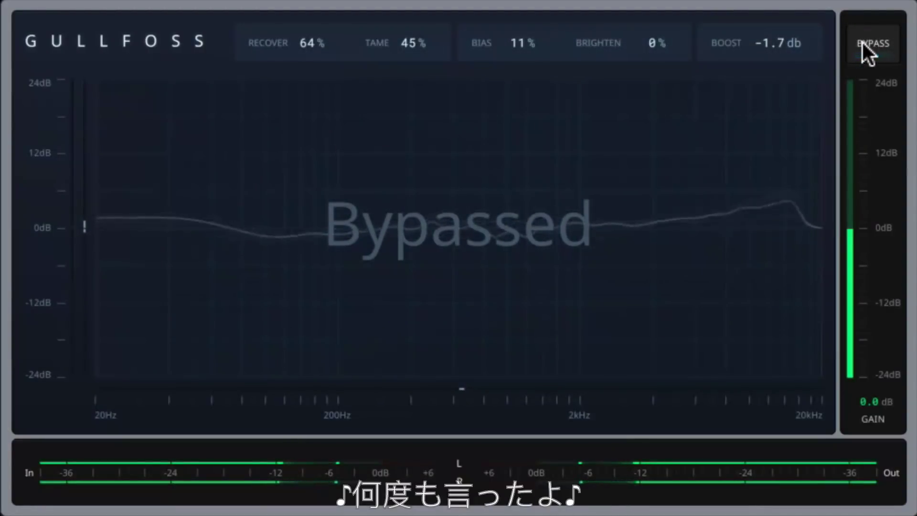
{"action": "left_click", "coordinate": [862, 42]}
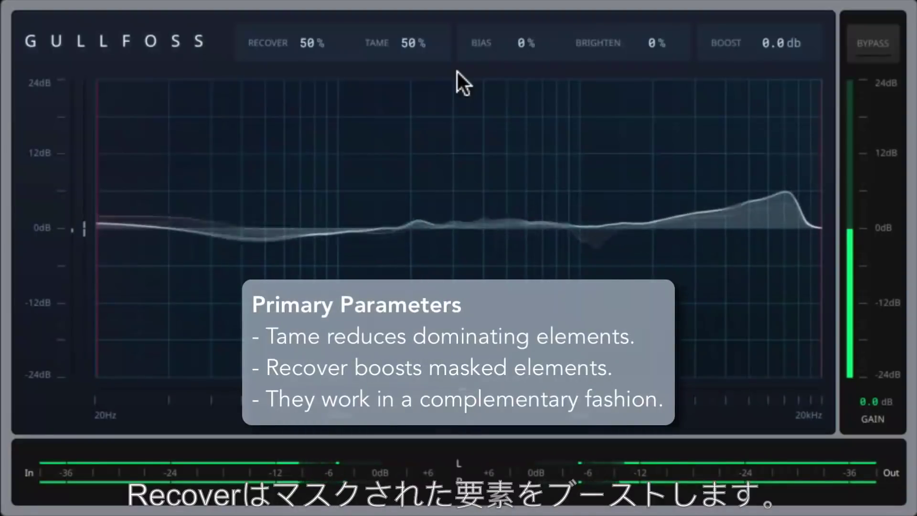
Step: Zero the primary parameters, and raise Recover to 46% and Tame to 55% to try them out
{"action": "left_click_drag", "start_coordinate": [308, 42], "coordinate": [325, 110]}
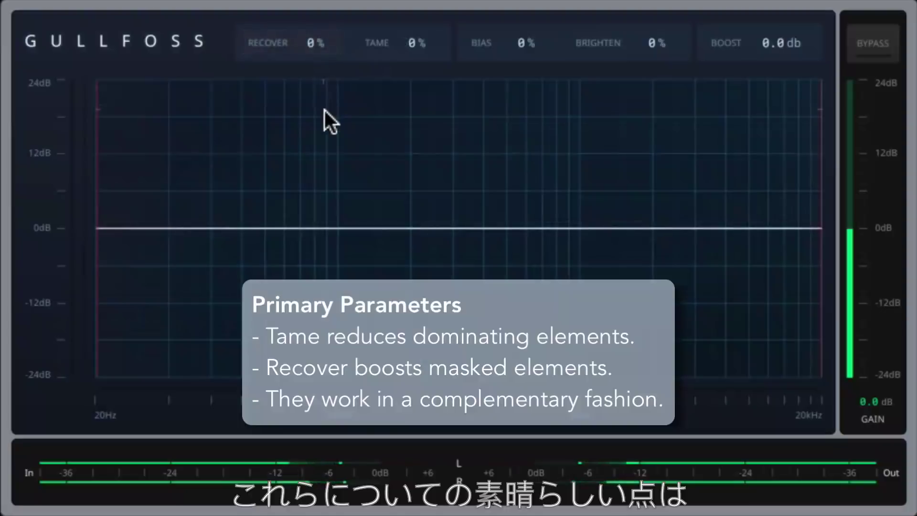
{"action": "left_click_drag", "start_coordinate": [311, 42], "coordinate": [311, 29]}
{"action": "left_click_drag", "start_coordinate": [403, 42], "coordinate": [429, 123]}
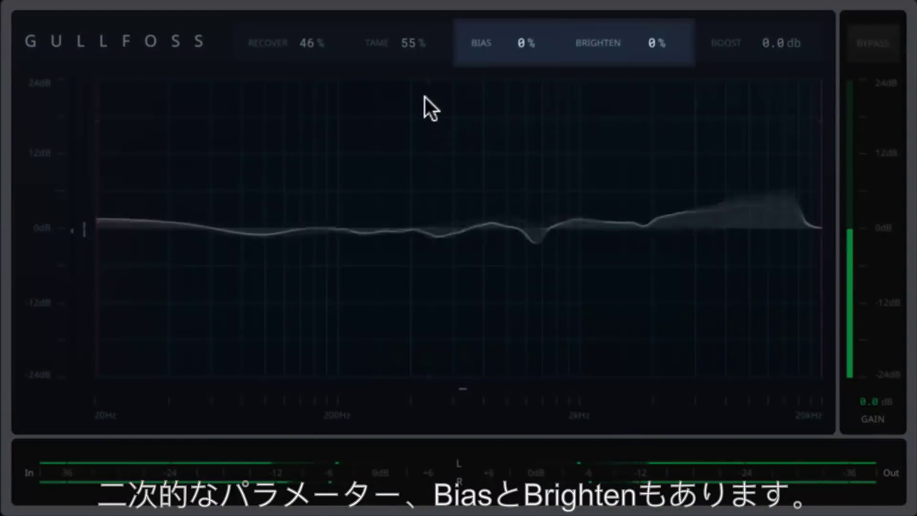
Step: Reset Tame and Recover to 0% and try Bias at 29% together with a changed Brighten value
{"action": "left_click", "coordinate": [418, 39]}
{"action": "left_click", "coordinate": [308, 39]}
{"action": "left_click_drag", "start_coordinate": [519, 42], "coordinate": [518, 40]}
{"action": "left_click_drag", "start_coordinate": [624, 41], "coordinate": [651, 50]}
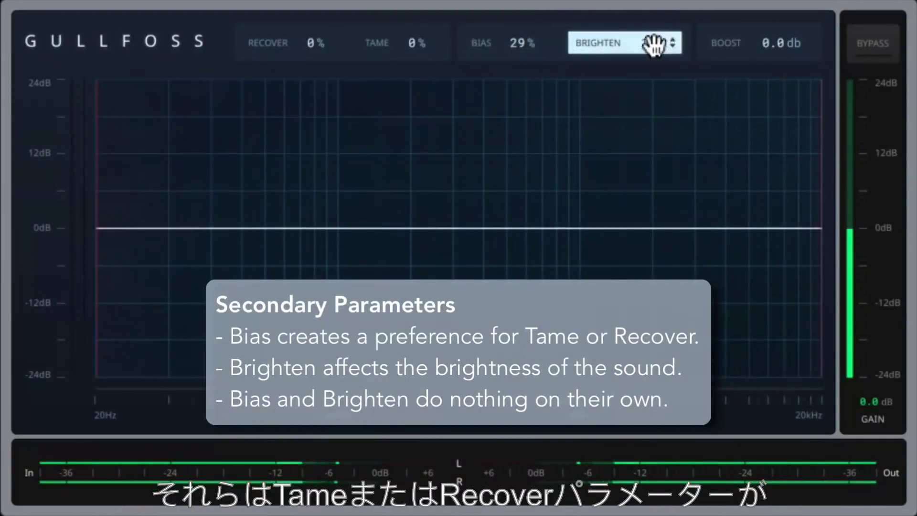
Step: Set Recover to 56%, Tame to 54%, Bias to 24% and Brighten to 17%
{"action": "left_click_drag", "start_coordinate": [420, 45], "coordinate": [420, 28]}
{"action": "left_click_drag", "start_coordinate": [327, 51], "coordinate": [327, 32]}
{"action": "left_click_drag", "start_coordinate": [372, 54], "coordinate": [371, 50]}
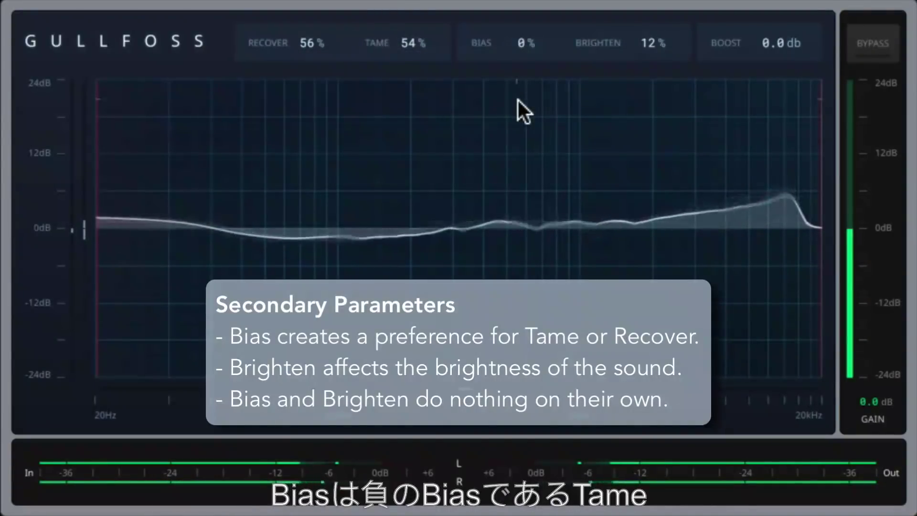
{"action": "mouse_move", "coordinate": [528, 45]}
{"action": "left_mouse_down"}
{"action": "mouse_move", "coordinate": [528, 74]}
{"action": "mouse_move", "coordinate": [528, 19]}
{"action": "mouse_move", "coordinate": [528, 37]}
{"action": "left_mouse_up"}
{"action": "mouse_move", "coordinate": [655, 43]}
{"action": "left_mouse_down"}
{"action": "mouse_move", "coordinate": [655, 12]}
{"action": "mouse_move", "coordinate": [655, 82]}
{"action": "mouse_move", "coordinate": [655, 41]}
{"action": "left_mouse_up"}
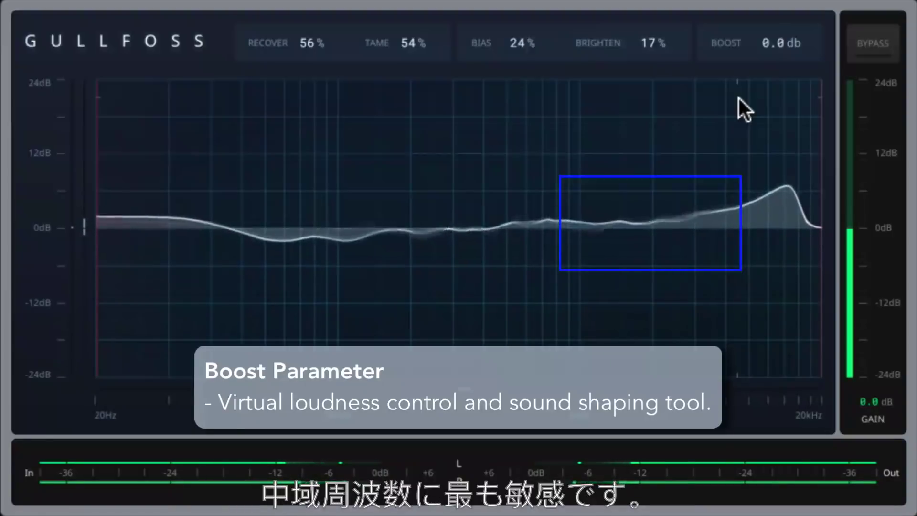
Step: Try lowering Boost to -40.3 dB, and reset it to 0.0 dB
{"action": "left_click_drag", "start_coordinate": [753, 42], "coordinate": [753, 115]}
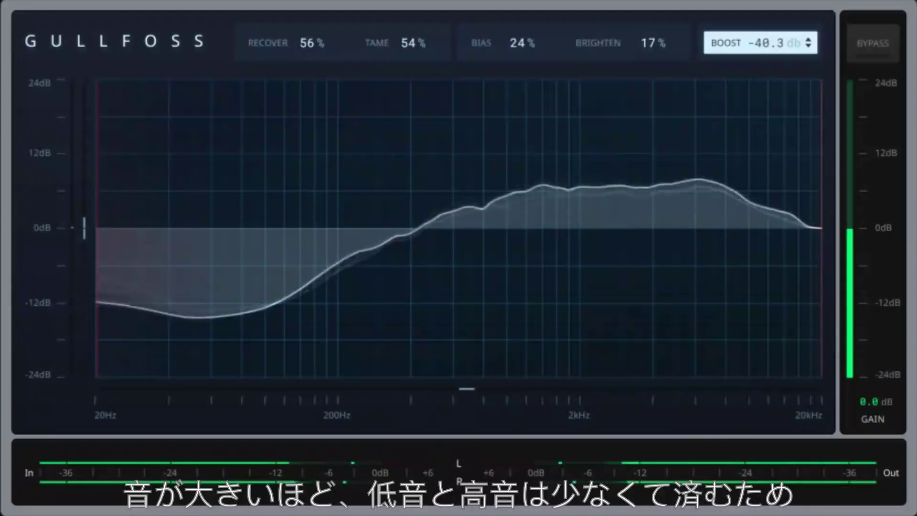
{"action": "double_click", "coordinate": [753, 43]}
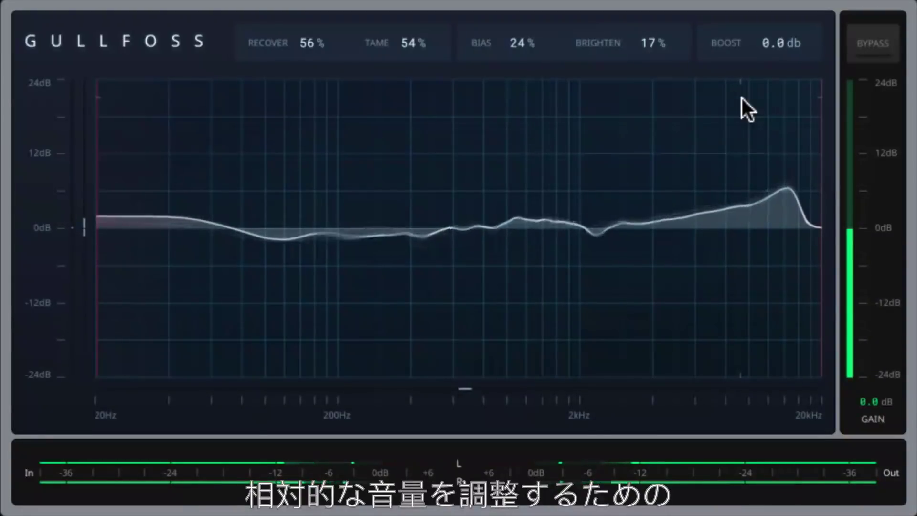
Step: Set Boost to -1.3 dB and nudge the output gain slider
{"action": "mouse_move", "coordinate": [726, 42]}
{"action": "left_mouse_down"}
{"action": "mouse_move", "coordinate": [727, 12]}
{"action": "mouse_move", "coordinate": [727, 50]}
{"action": "left_mouse_up"}
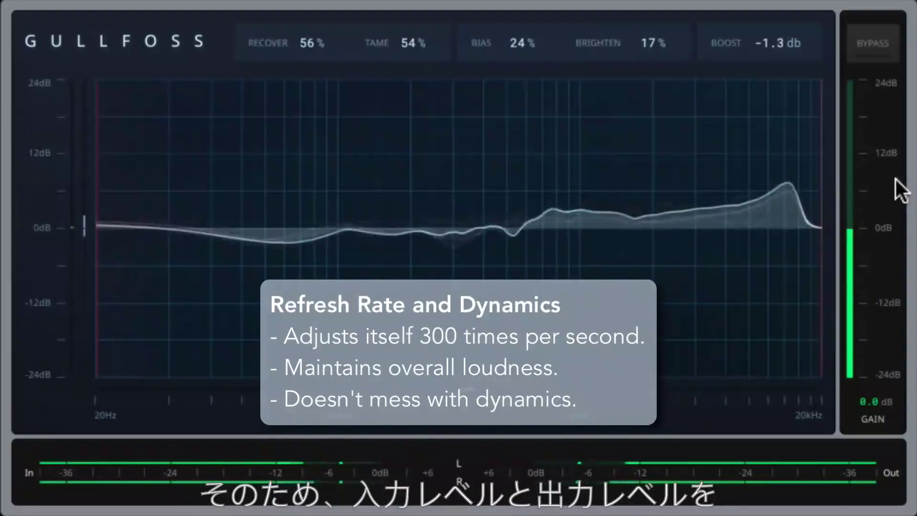
{"action": "mouse_move", "coordinate": [849, 232]}
{"action": "left_mouse_down"}
{"action": "mouse_move", "coordinate": [849, 340]}
{"action": "mouse_move", "coordinate": [850, 237]}
{"action": "left_mouse_up"}
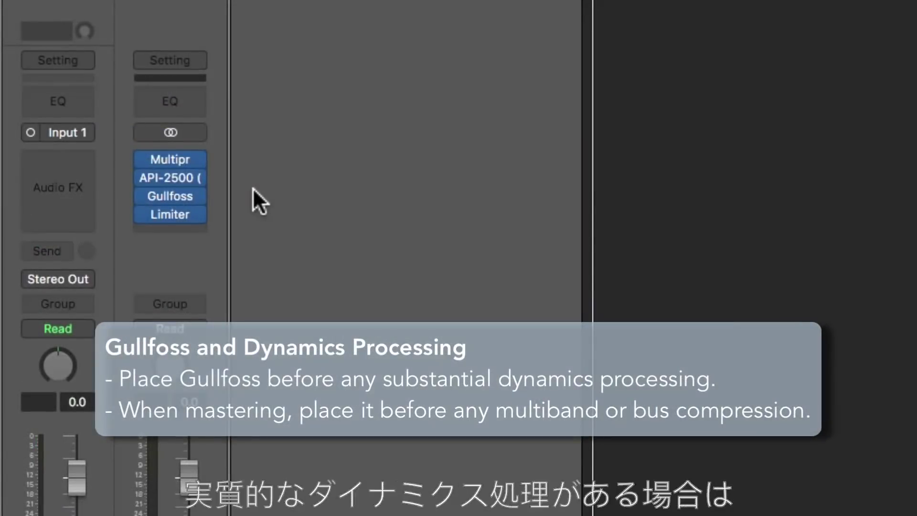
Step: Move the Gullfoss insert to the start of the effects chain, ahead of the Multipressor and API-2500
{"action": "left_click_drag", "start_coordinate": [182, 196], "coordinate": [187, 148]}
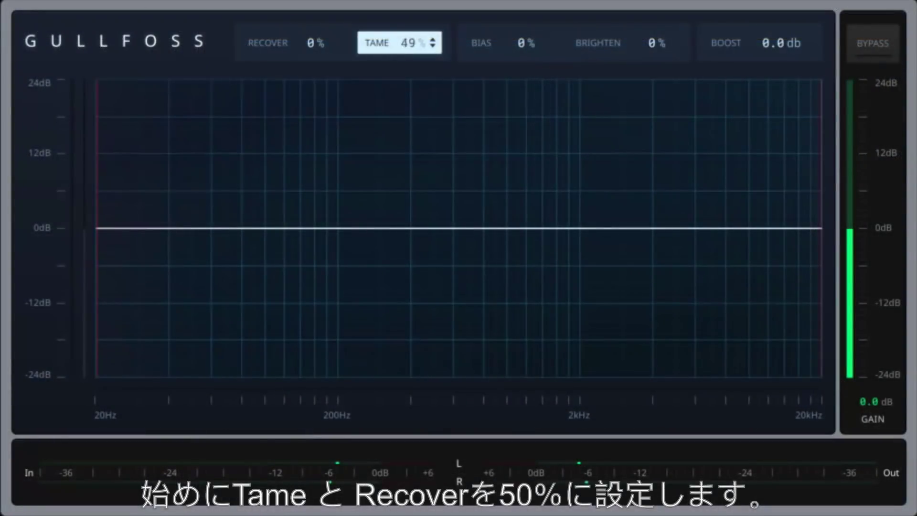
Step: Set both Tame and Recover to 50% and start playback
{"action": "left_click", "coordinate": [303, 42]}
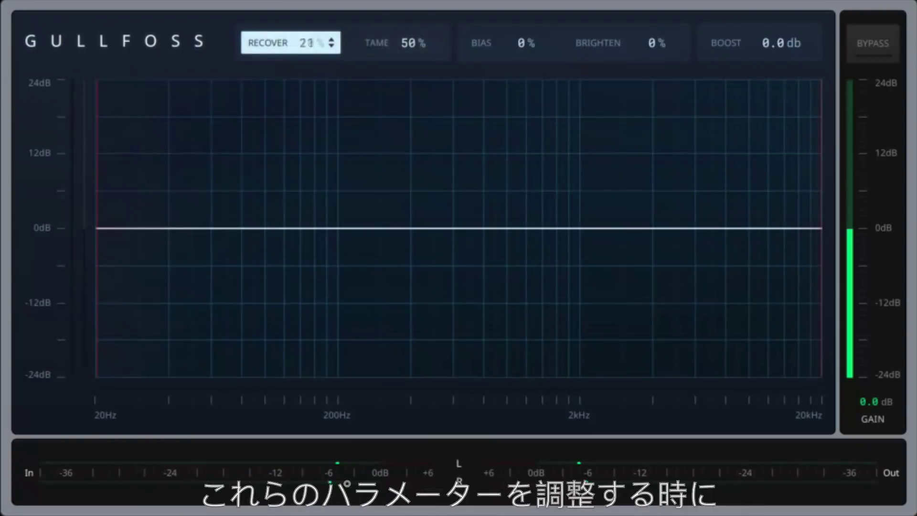
{"action": "left_click_drag", "start_coordinate": [303, 42], "coordinate": [295, 65]}
{"action": "key", "text": "space"}
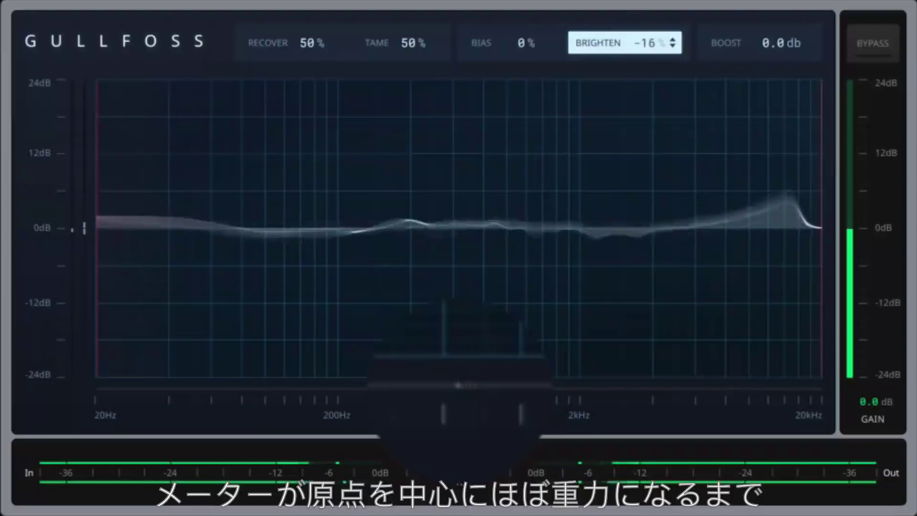
Step: Set Brighten to -18%, Bias to 20% and Boost to 1.5 dB
{"action": "mouse_move", "coordinate": [645, 42]}
{"action": "left_mouse_down"}
{"action": "mouse_move", "coordinate": [644, 58]}
{"action": "mouse_move", "coordinate": [628, 40]}
{"action": "left_mouse_up"}
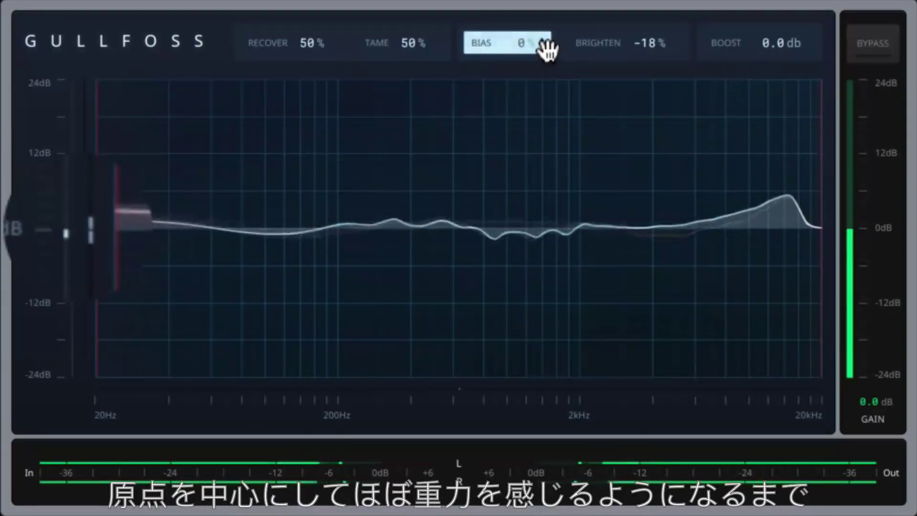
{"action": "left_click_drag", "start_coordinate": [526, 42], "coordinate": [526, 42]}
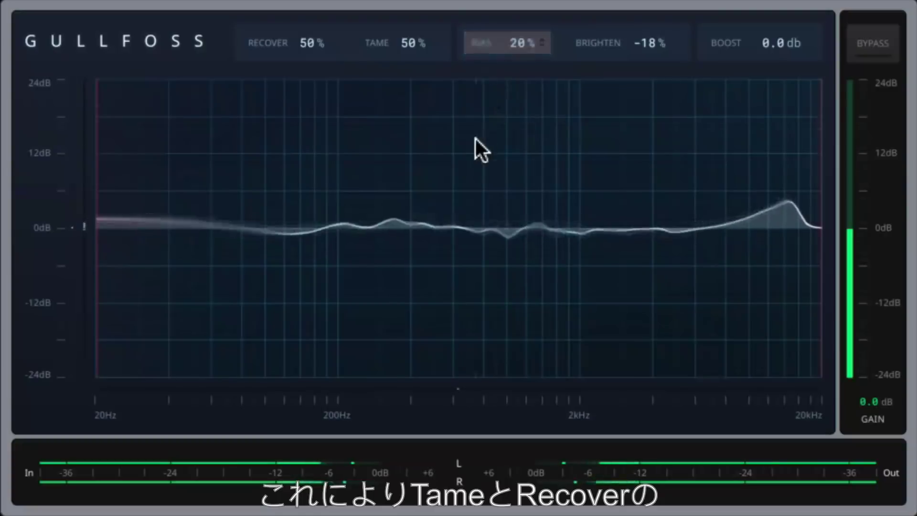
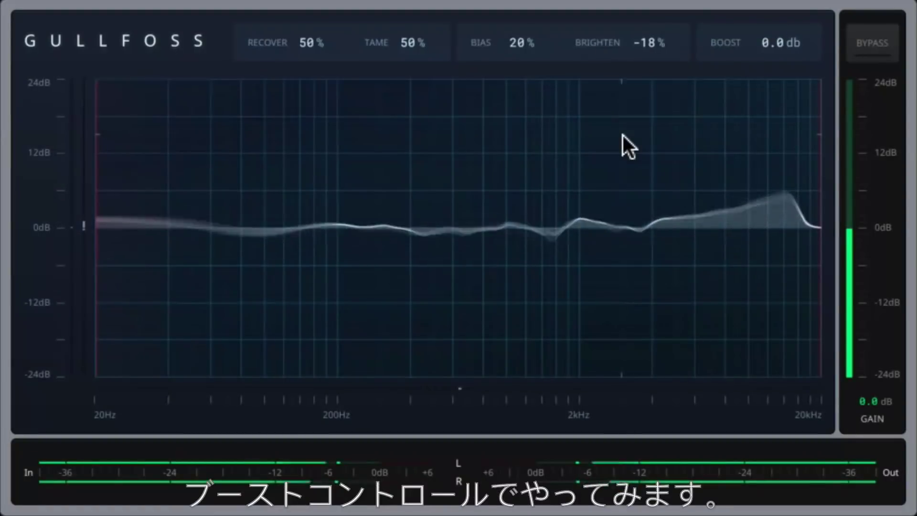
{"action": "mouse_move", "coordinate": [731, 45]}
{"action": "left_mouse_down"}
{"action": "mouse_move", "coordinate": [730, 16]}
{"action": "mouse_move", "coordinate": [730, 39]}
{"action": "left_mouse_up"}
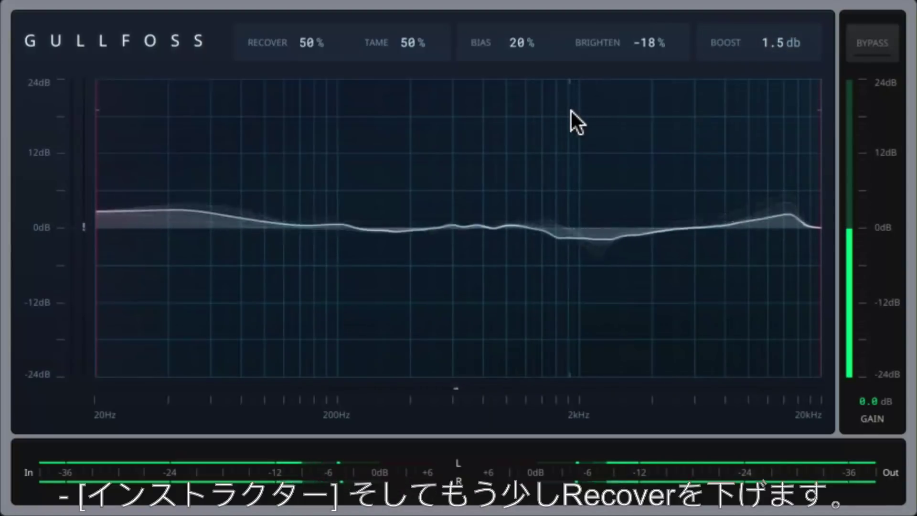
Step: Try Recover at 21%, return Brighten to 0%, and set Recover to 42%
{"action": "left_click_drag", "start_coordinate": [286, 43], "coordinate": [286, 57]}
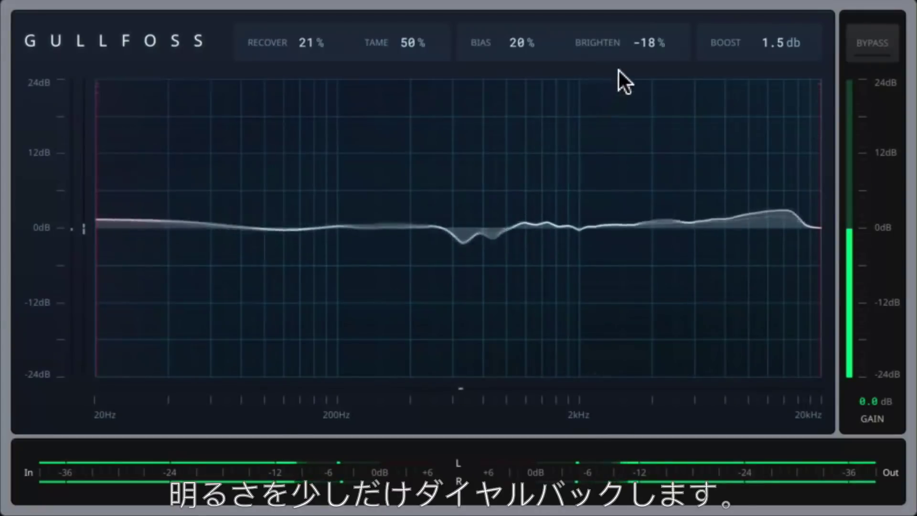
{"action": "left_click_drag", "start_coordinate": [621, 45], "coordinate": [617, 103]}
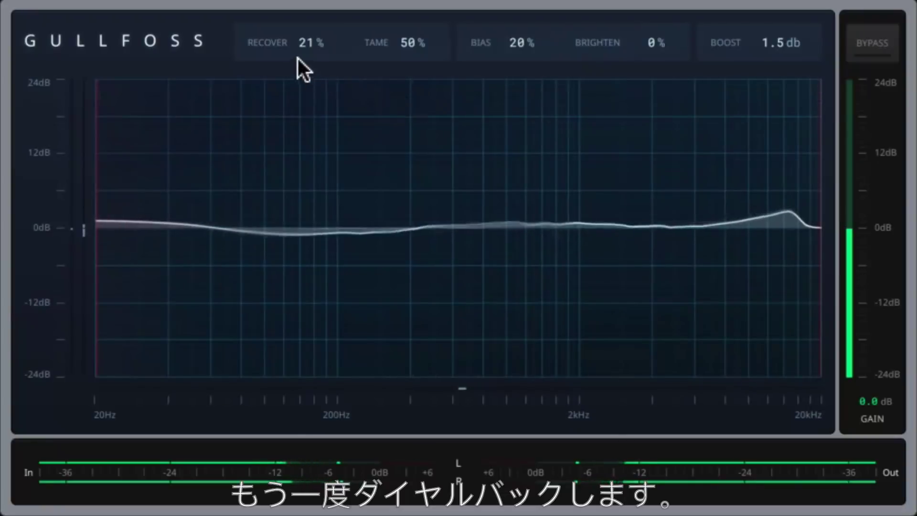
{"action": "left_click_drag", "start_coordinate": [297, 58], "coordinate": [297, 37]}
Step: Compare the sound with Gullfoss bypassed and active, and set Brighten to -3%
{"action": "left_click", "coordinate": [867, 43]}
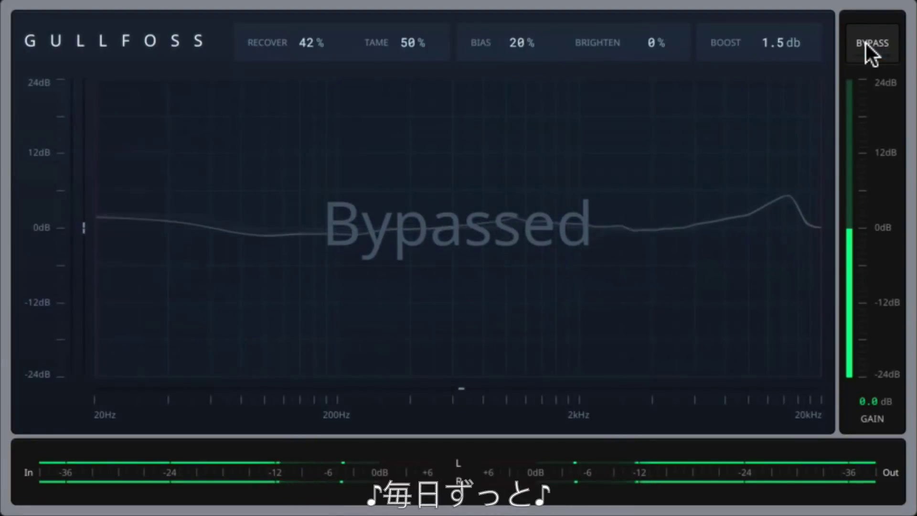
{"action": "left_click", "coordinate": [866, 43]}
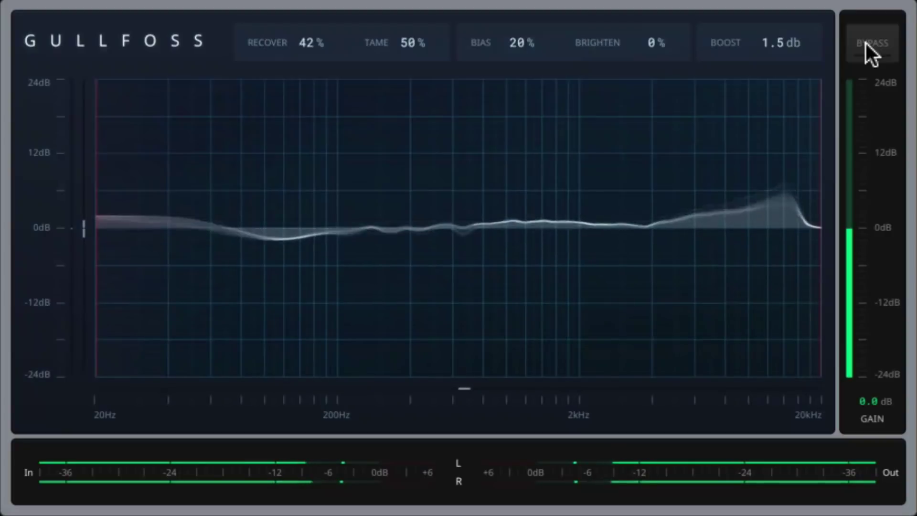
{"action": "mouse_move", "coordinate": [678, 41]}
{"action": "left_mouse_down"}
{"action": "mouse_move", "coordinate": [677, 62]}
{"action": "mouse_move", "coordinate": [675, 38]}
{"action": "left_mouse_up"}
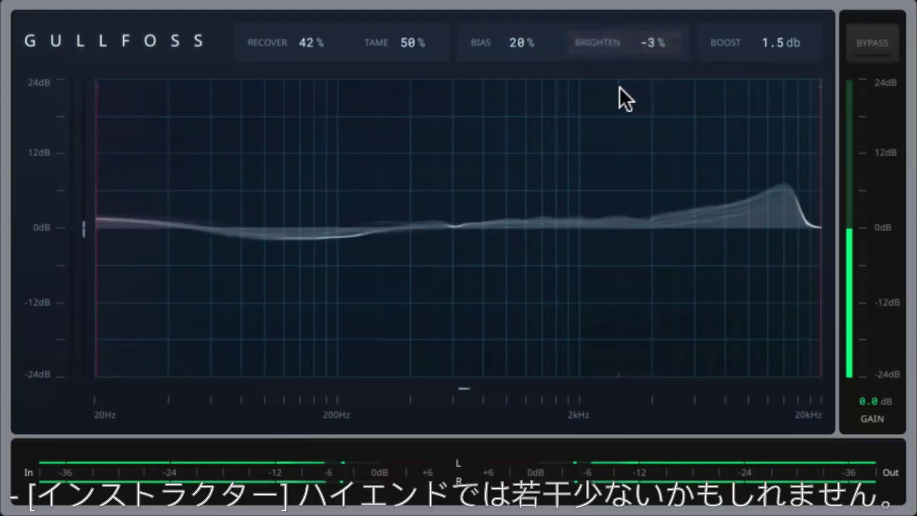